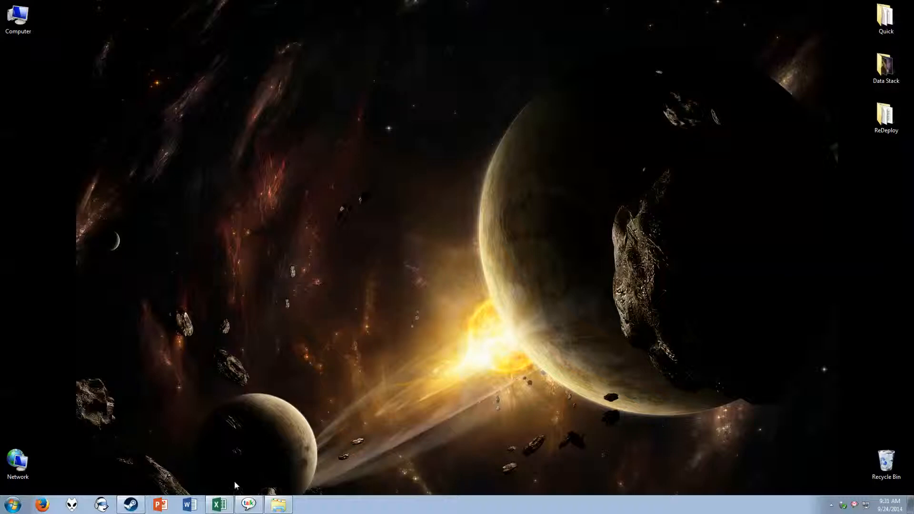
Switch to the open Excel workbook and select cell F5 on the November sheet.
click(220, 503)
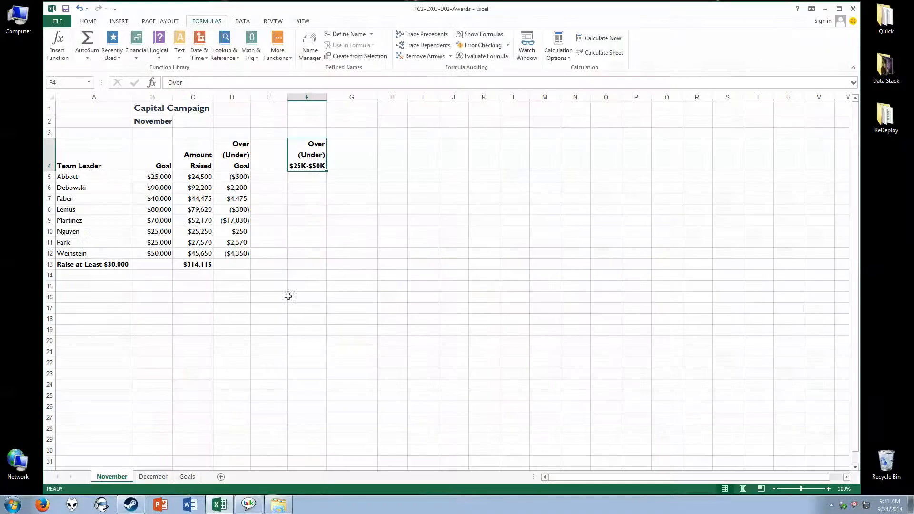
click(308, 179)
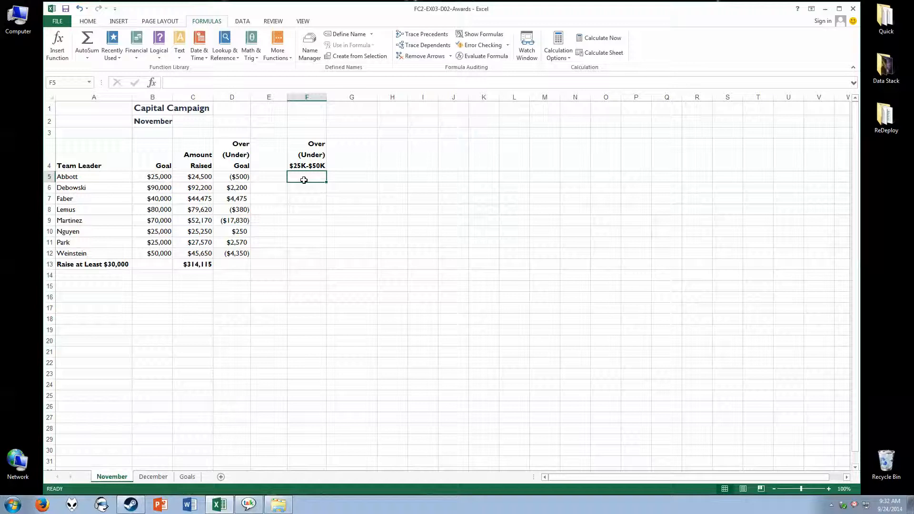
click(164, 58)
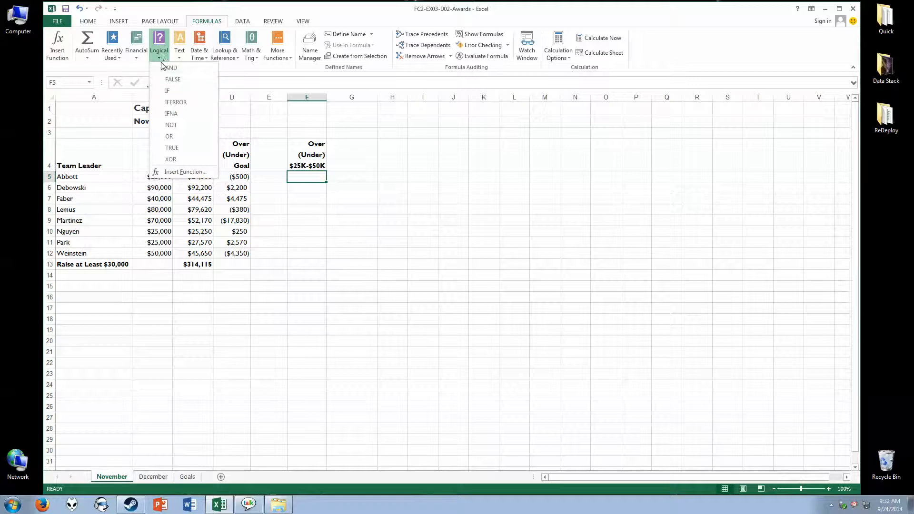
click(162, 56)
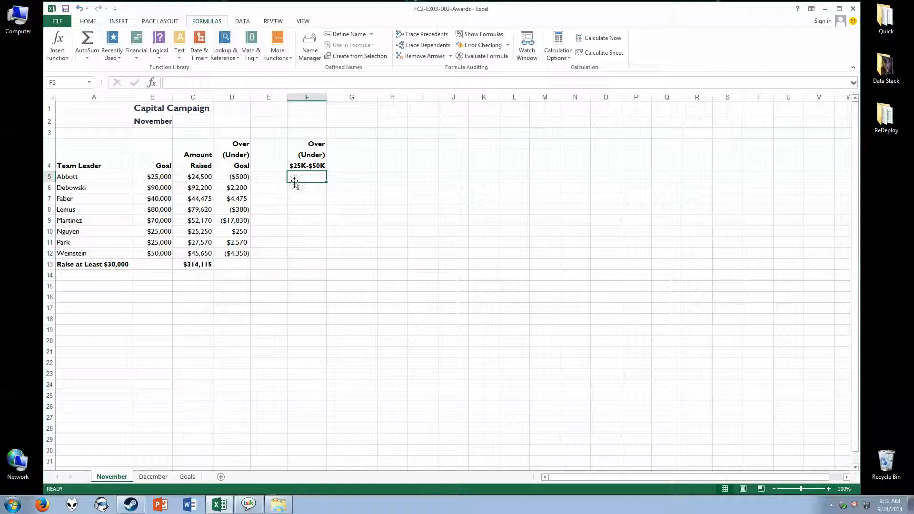
text(=if)
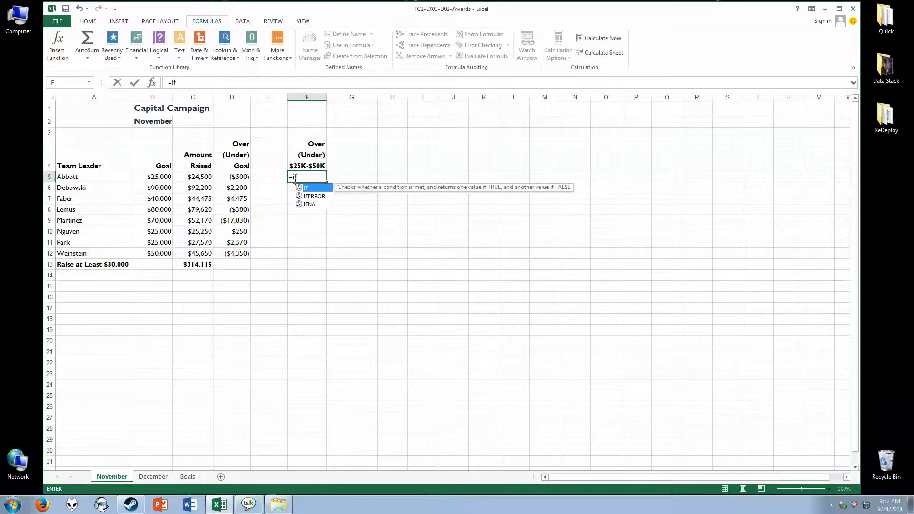
click(170, 82)
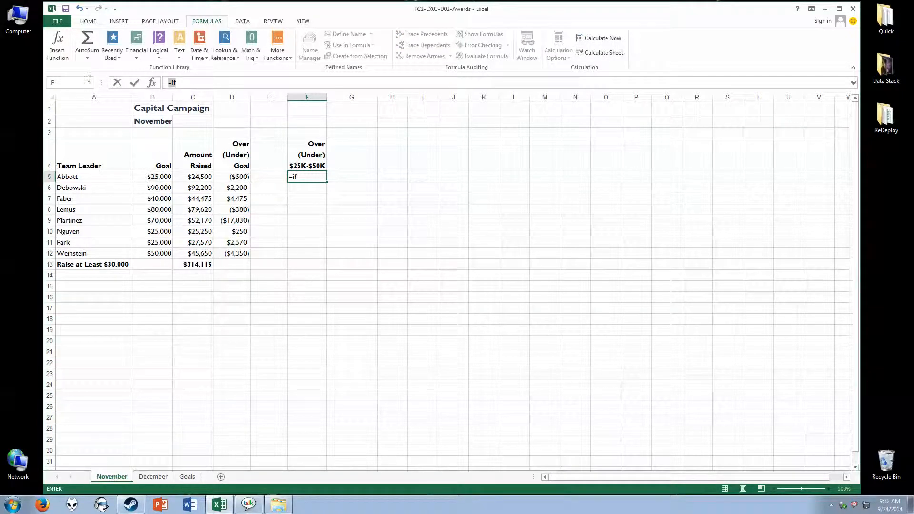
Insert the logical function IF into cell F5 and open its function arguments.
click(152, 82)
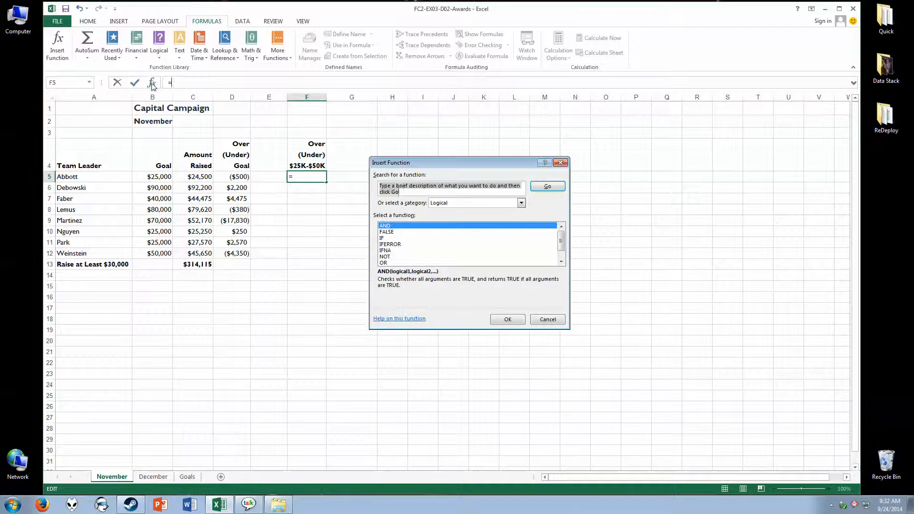
click(388, 238)
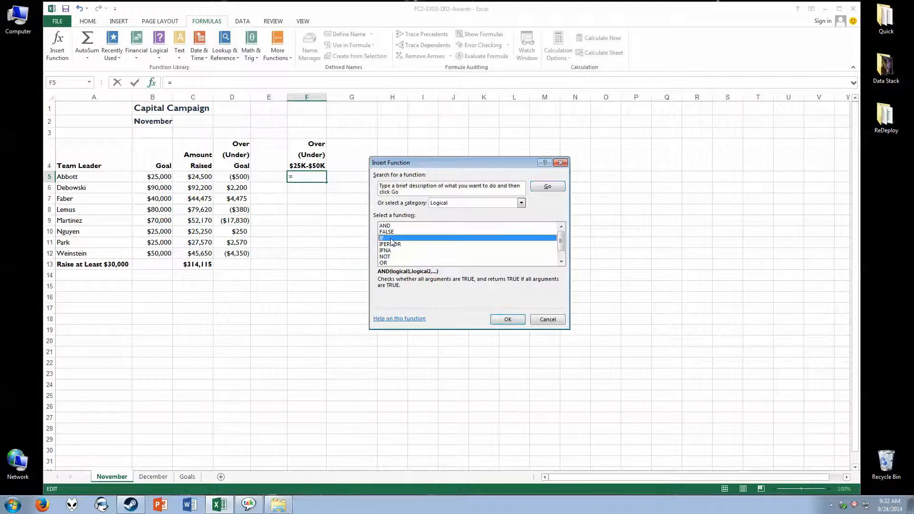
click(506, 319)
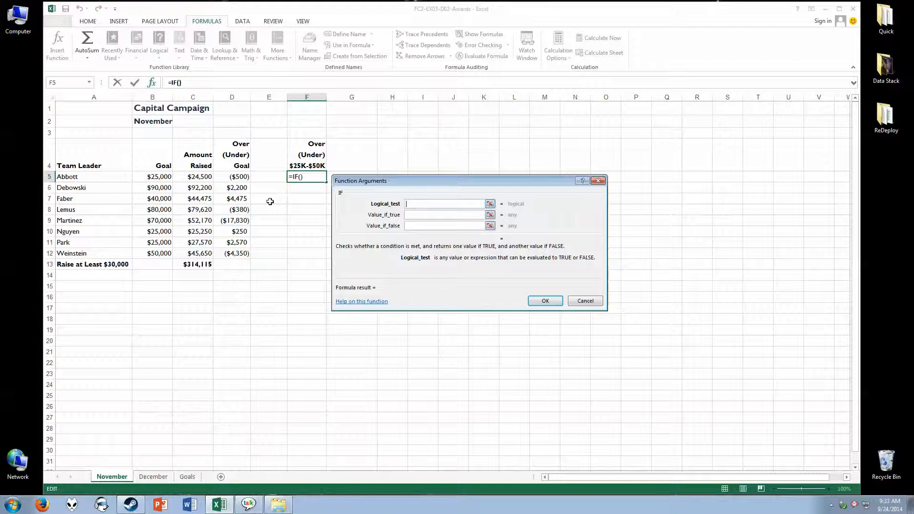
Set the IF function's logical test to AND(B5>=25000,B5<=50000).
text(AND()
click(163, 177)
text(<)
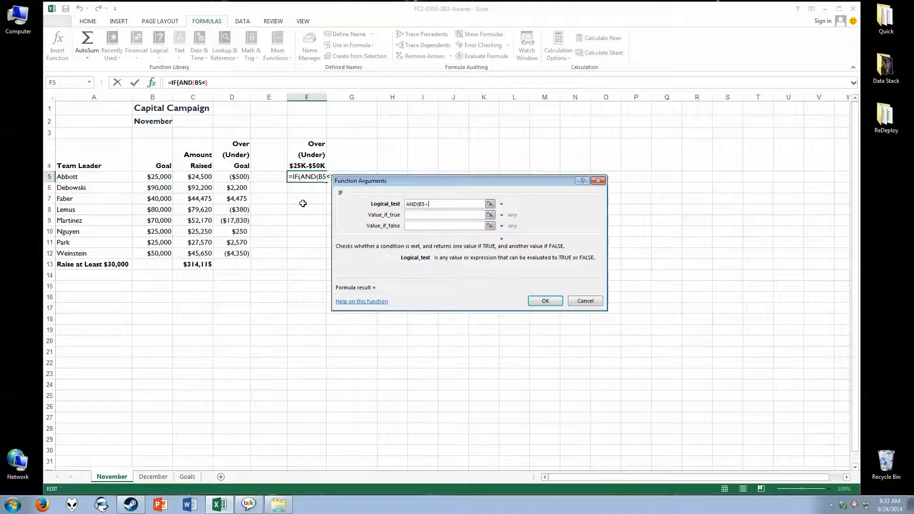
key(BackSpace)
text(>=25000)
key(Left)
text(B<=50000)
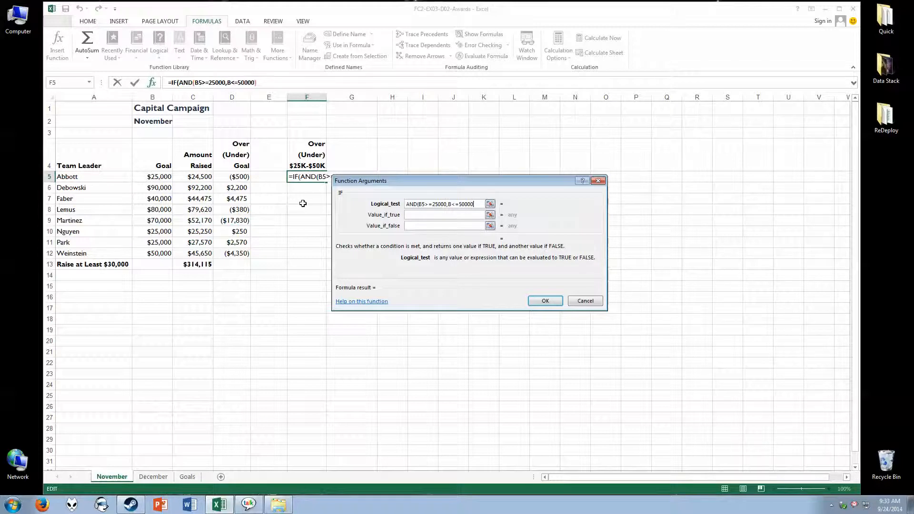
text())
click(468, 214)
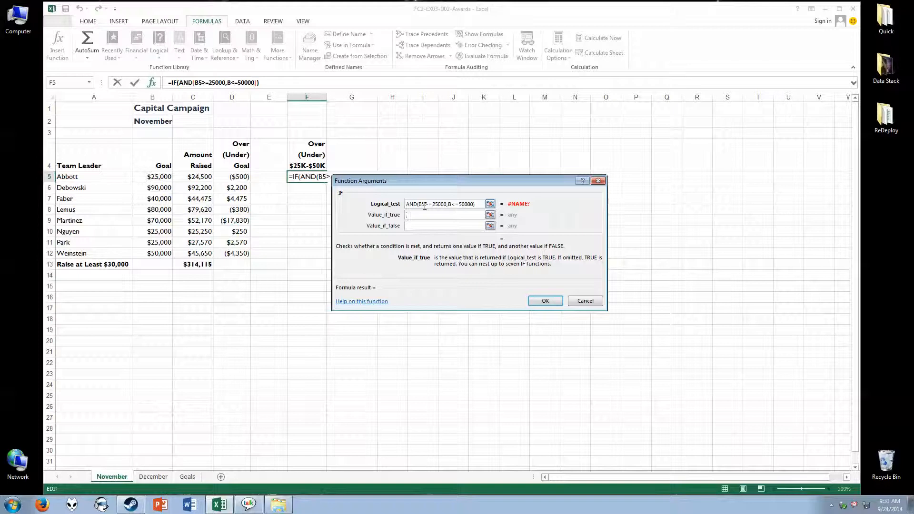
click(450, 204)
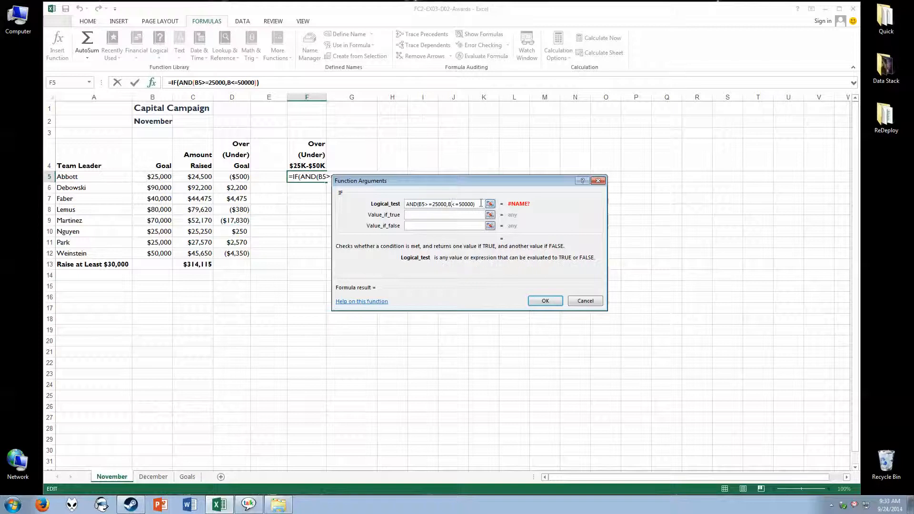
text(5)
Return D5 if the test is true and an empty string "" if false, and complete the formula in F5.
click(438, 214)
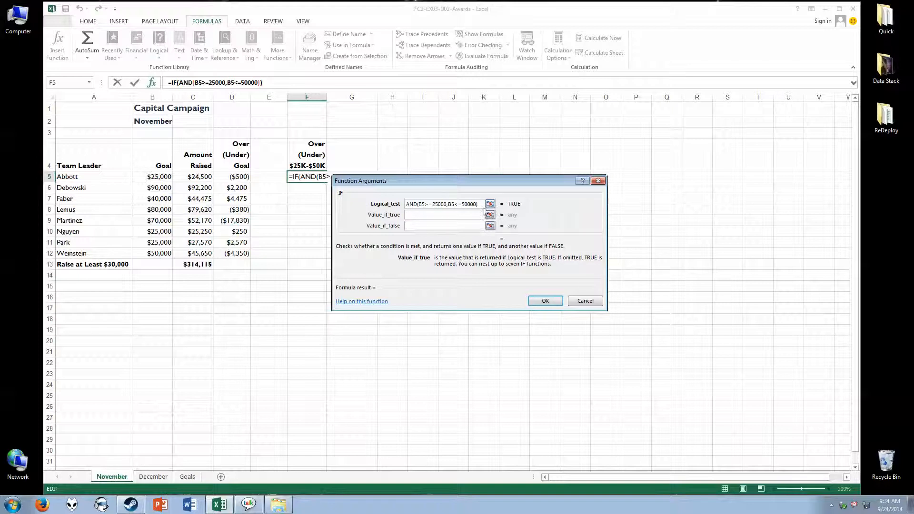
click(233, 178)
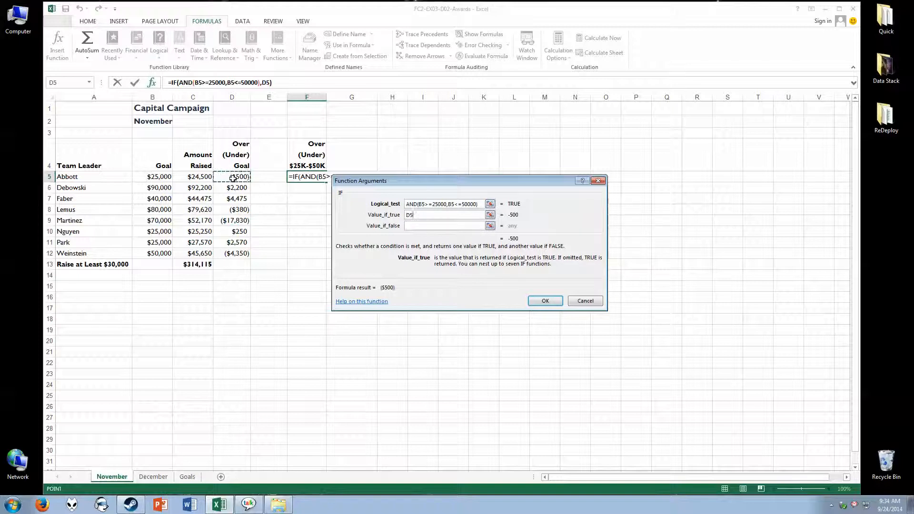
click(415, 227)
text("")
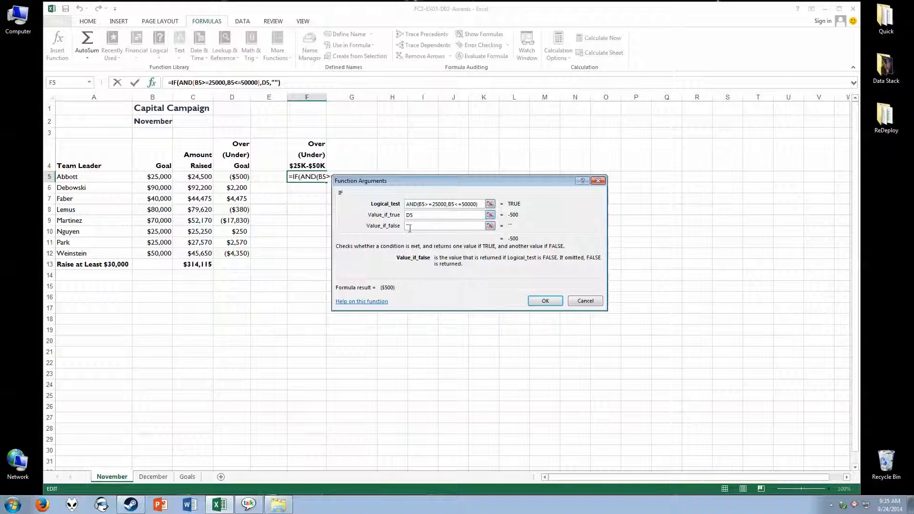
click(537, 305)
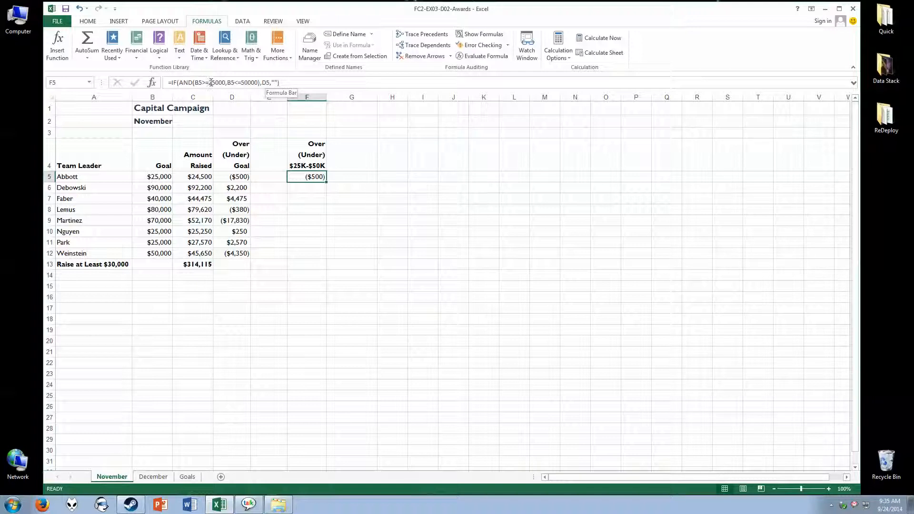
Examine the nested AND condition and its arguments within the IF formula in F5.
click(183, 83)
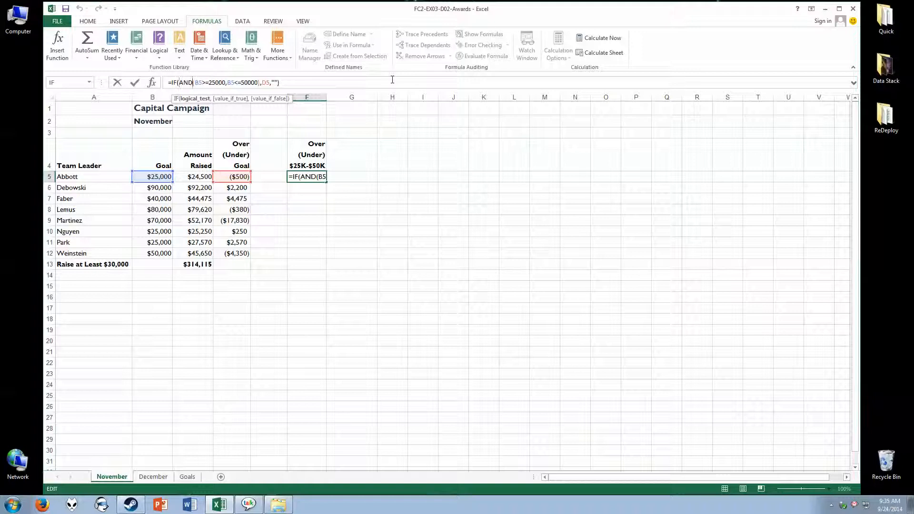
key(Right)
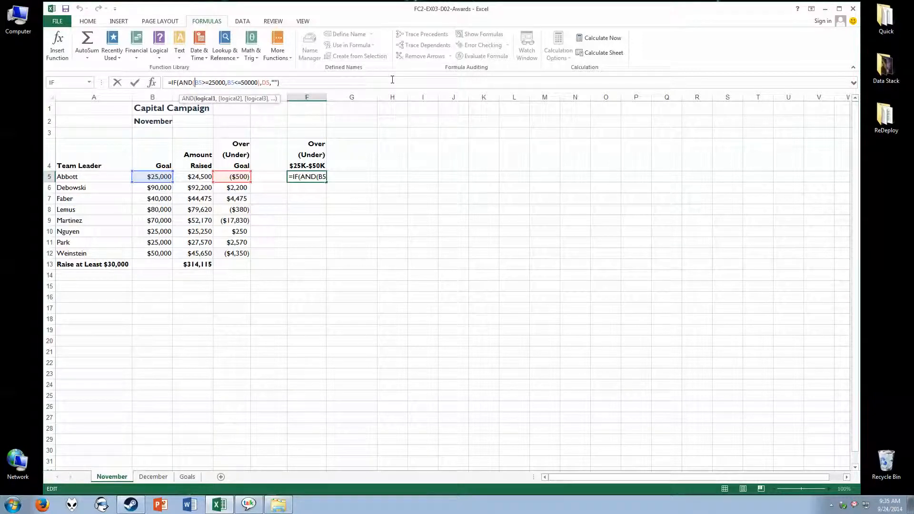
key(Left)
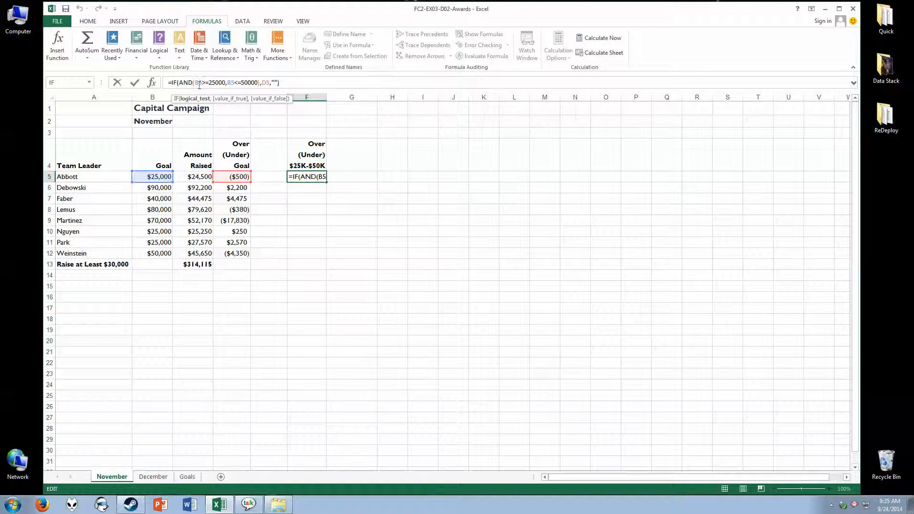
click(260, 83)
click(241, 83)
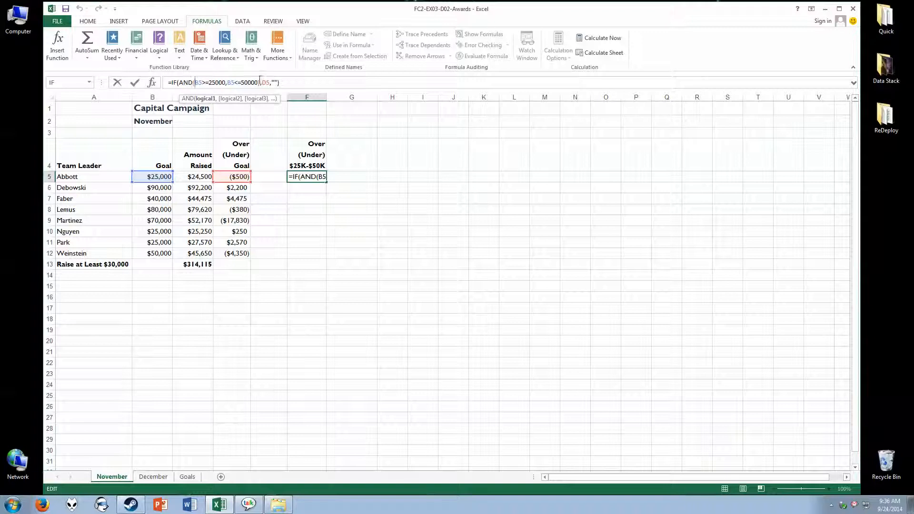
click(309, 187)
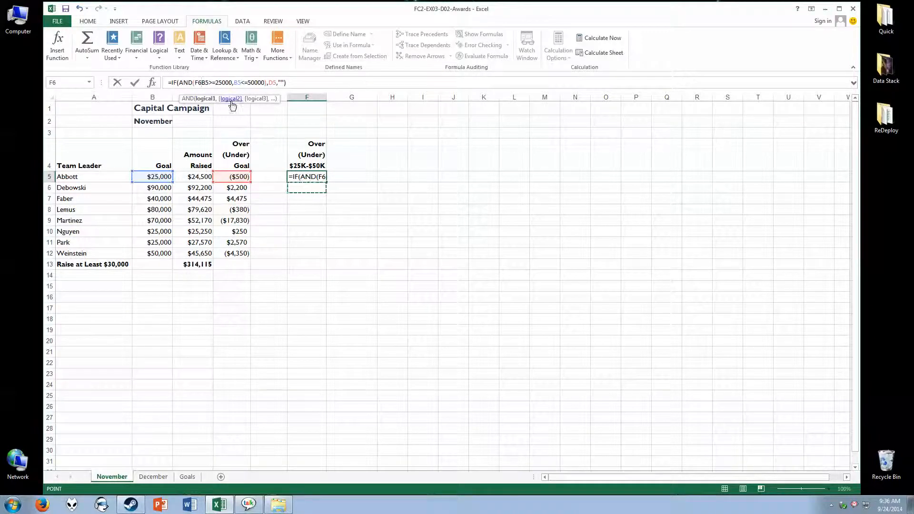
key(BackSpace)
key(BackSpace)
key(Return)
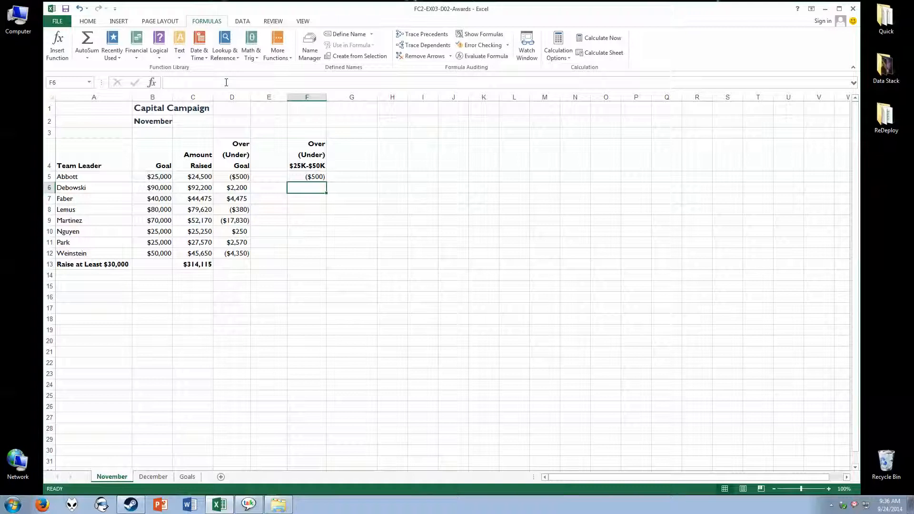
Copy the IF formula from F5 down through F12 for all team leaders.
click(293, 177)
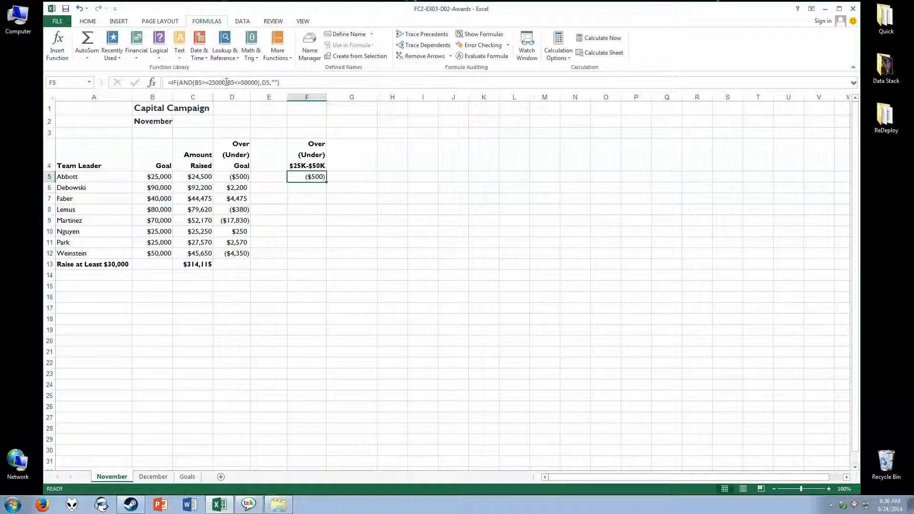
drag(326, 182, 323, 260)
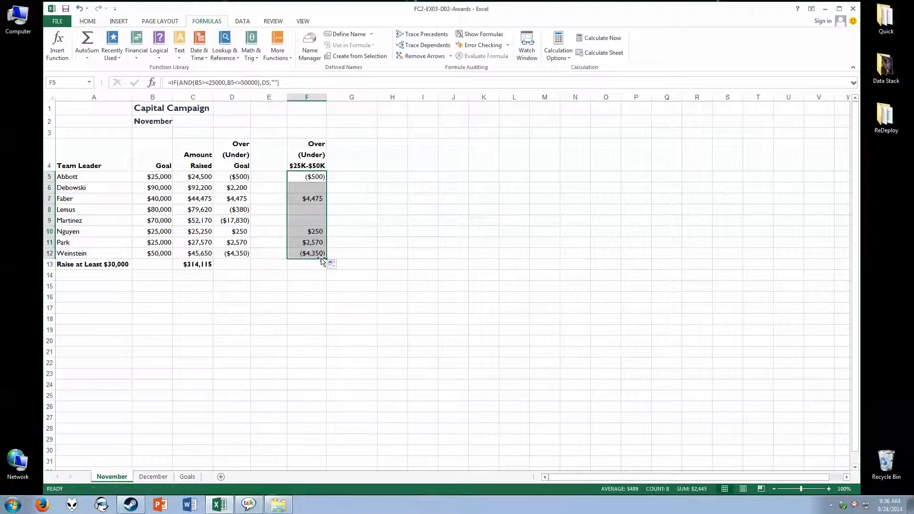
click(370, 214)
Check the copied formulas in F5:F12 against the goals in column B and the over/under amounts in column D.
click(312, 190)
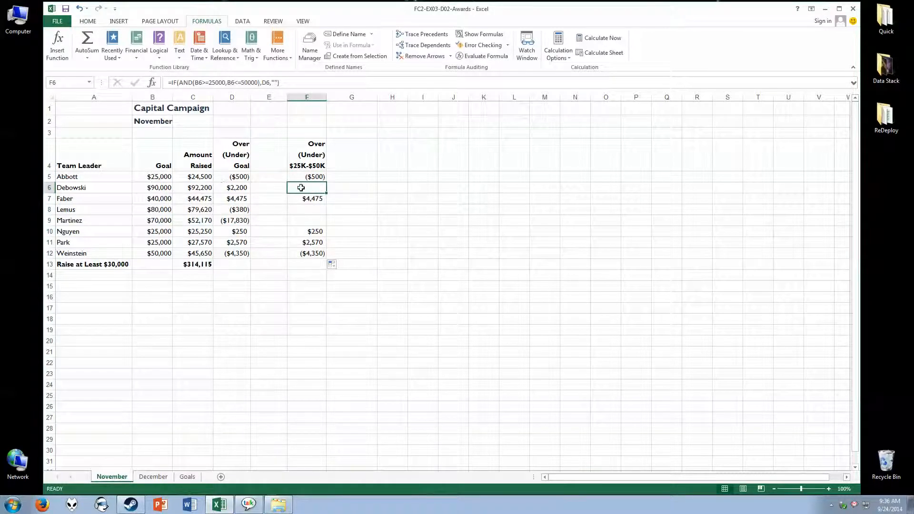
click(164, 199)
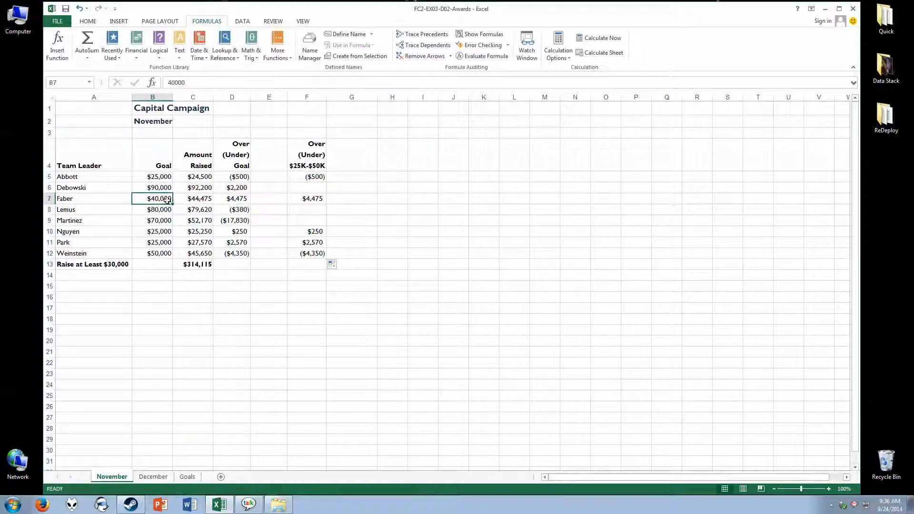
click(234, 201)
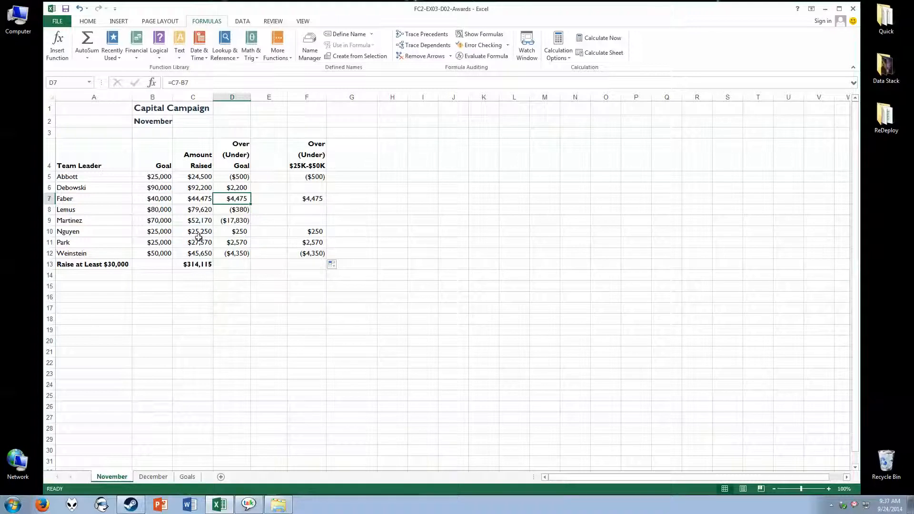
click(161, 233)
click(312, 232)
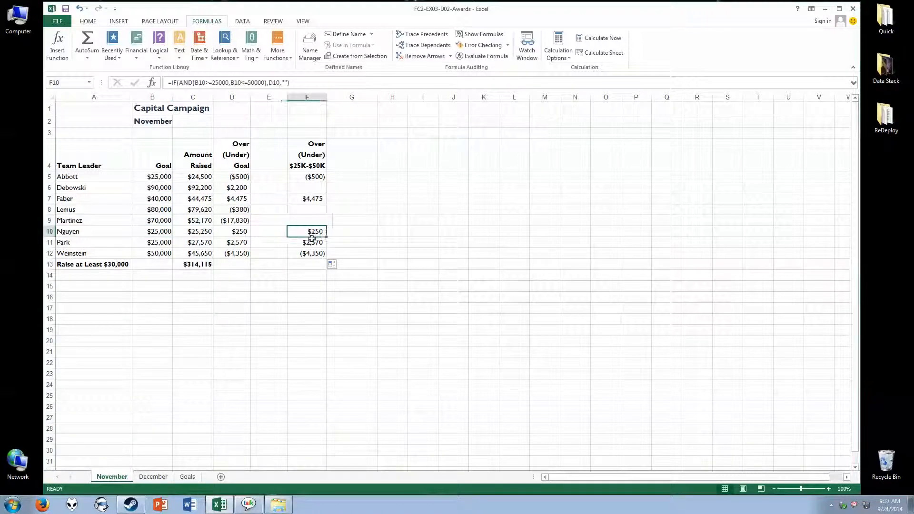
click(309, 219)
click(316, 253)
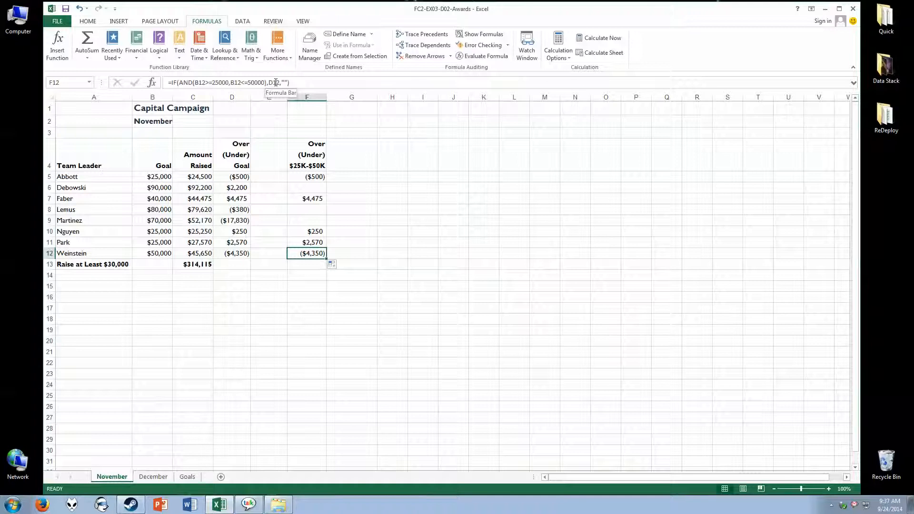
click(304, 241)
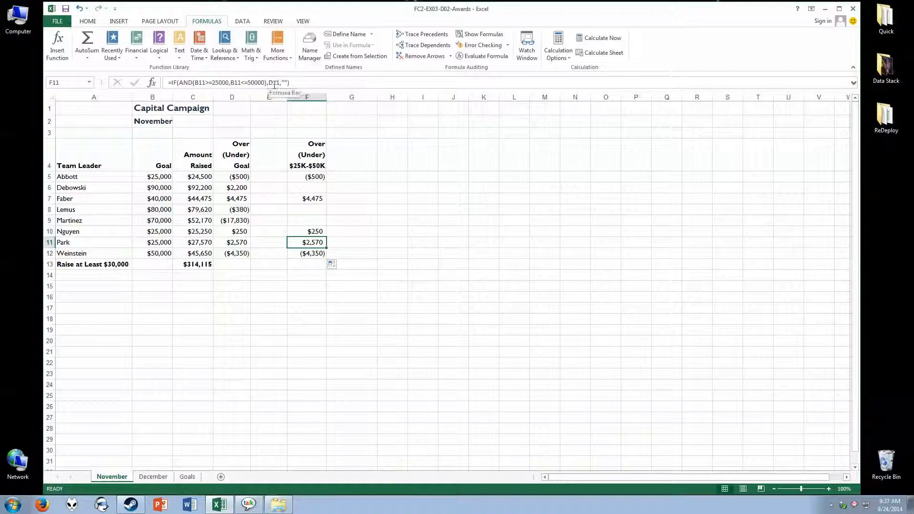
click(312, 232)
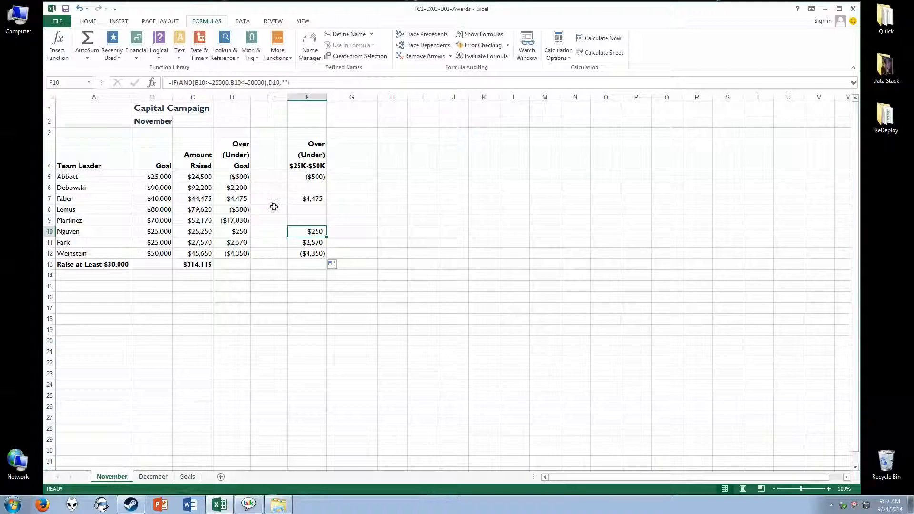
click(304, 178)
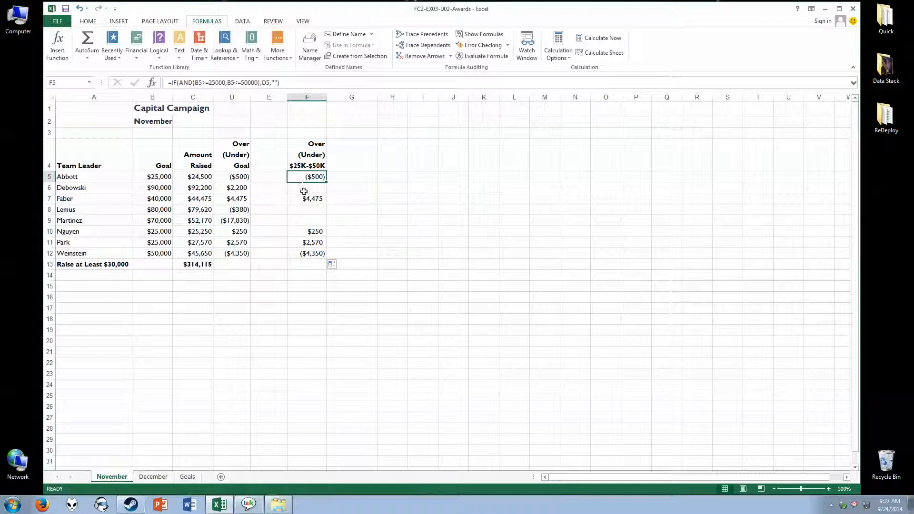
click(299, 223)
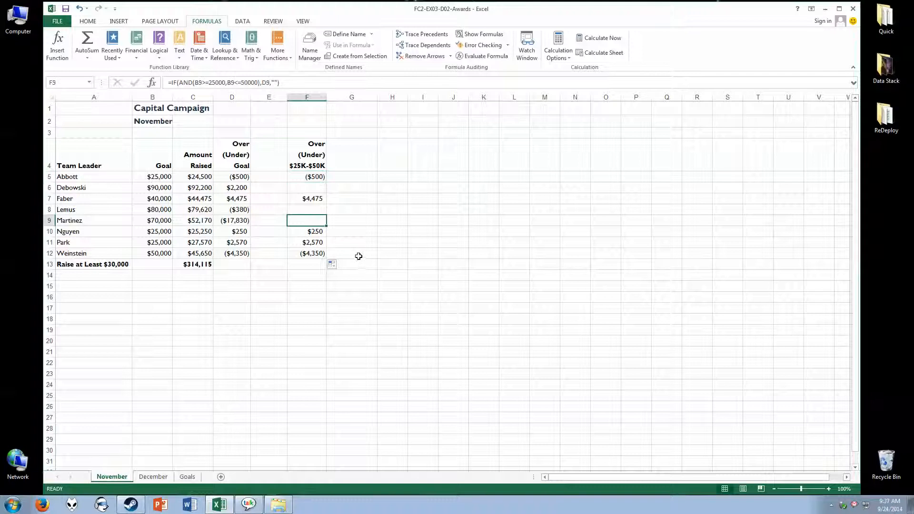